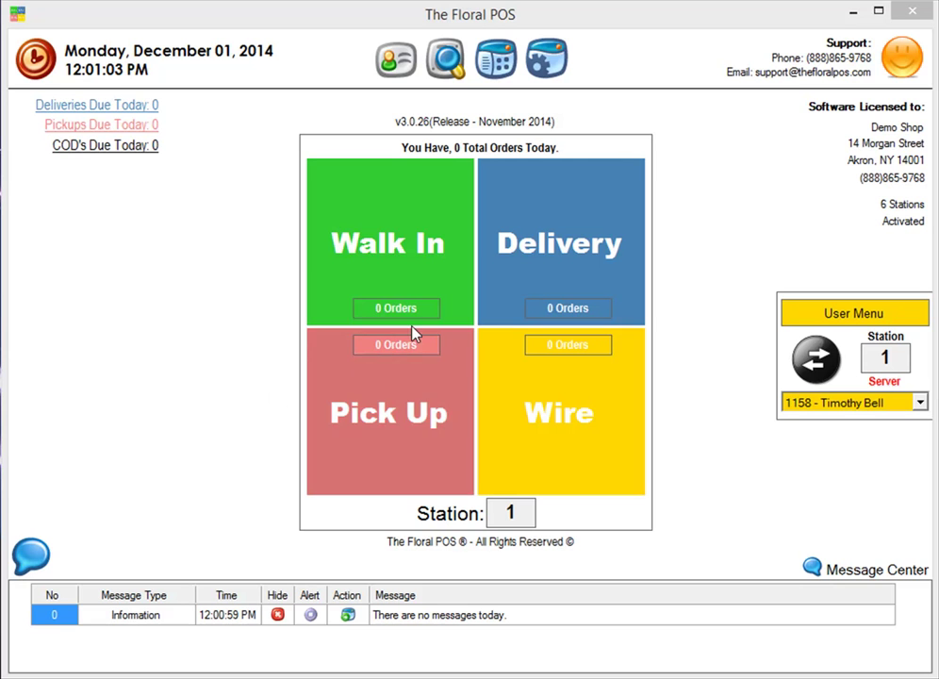
- Start a new delivery order and add the Arranged item from Fresh Flowers to the cart at a price of 50.00
click(528, 243)
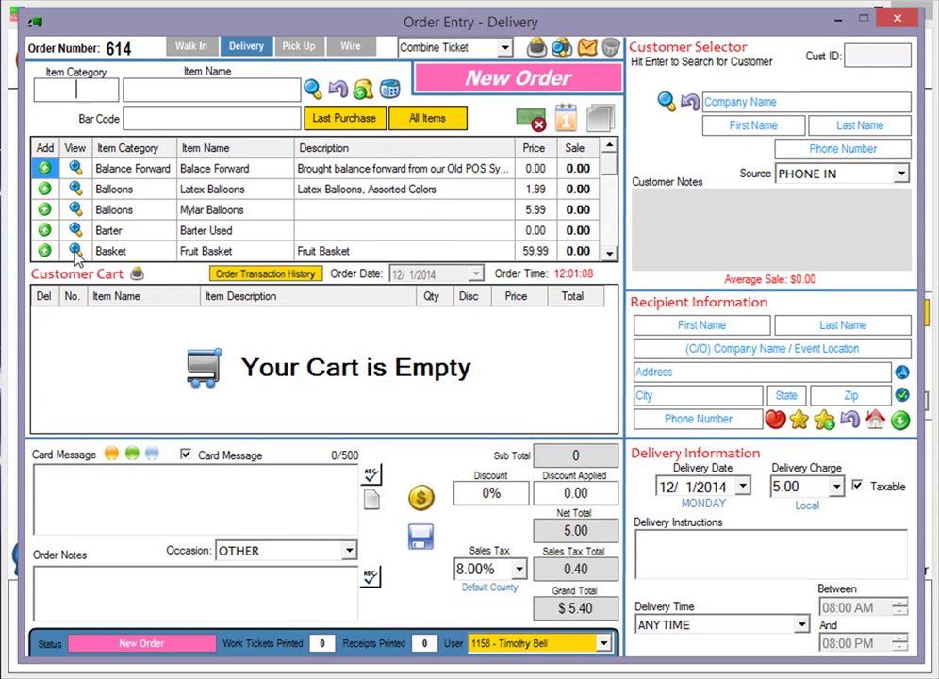
text(fresh)
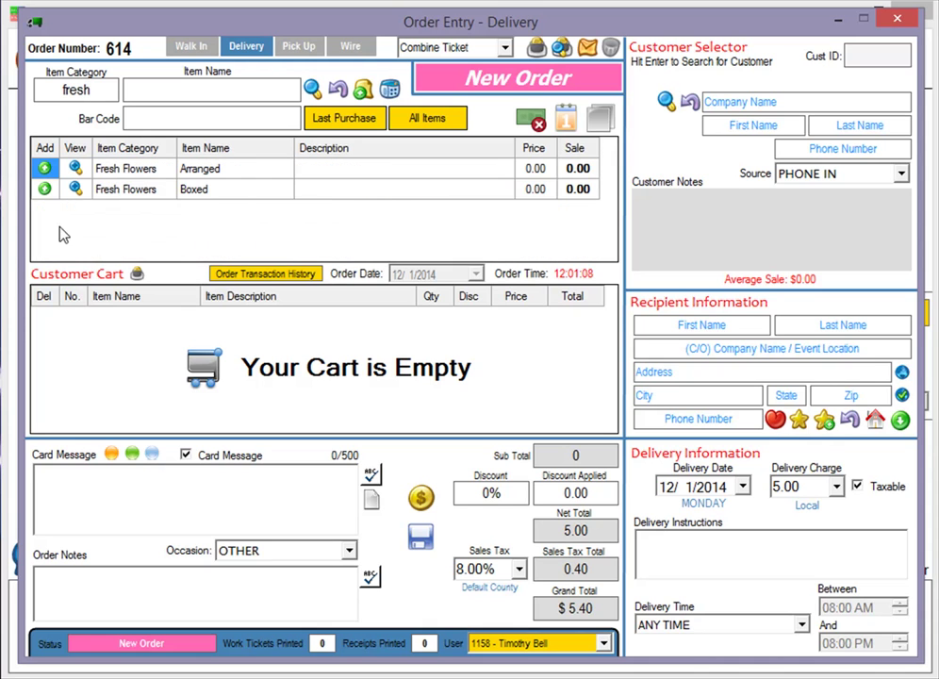
click(44, 168)
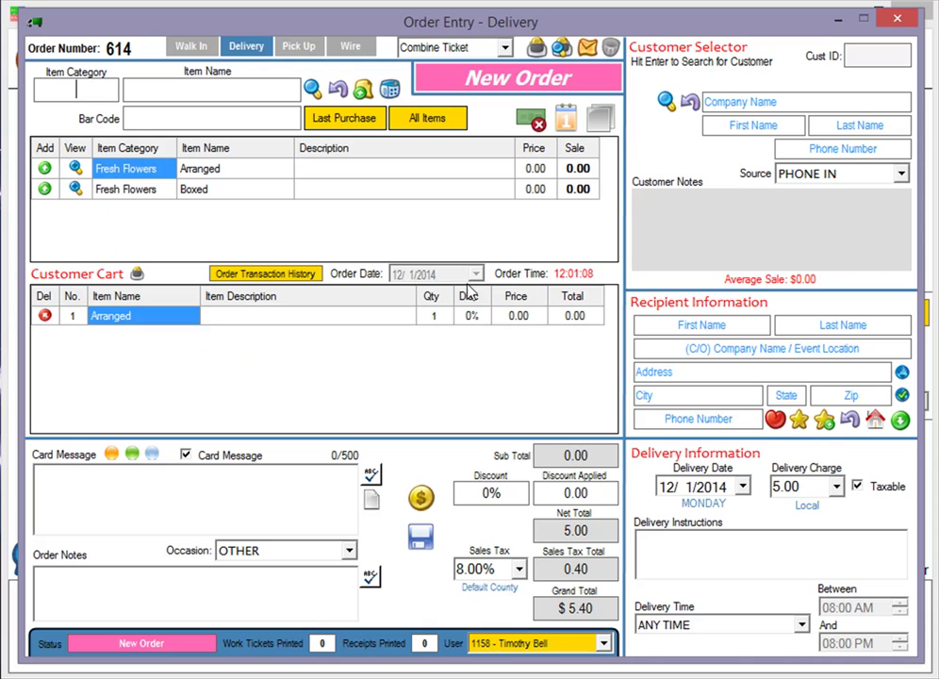
click(518, 316)
text(50)
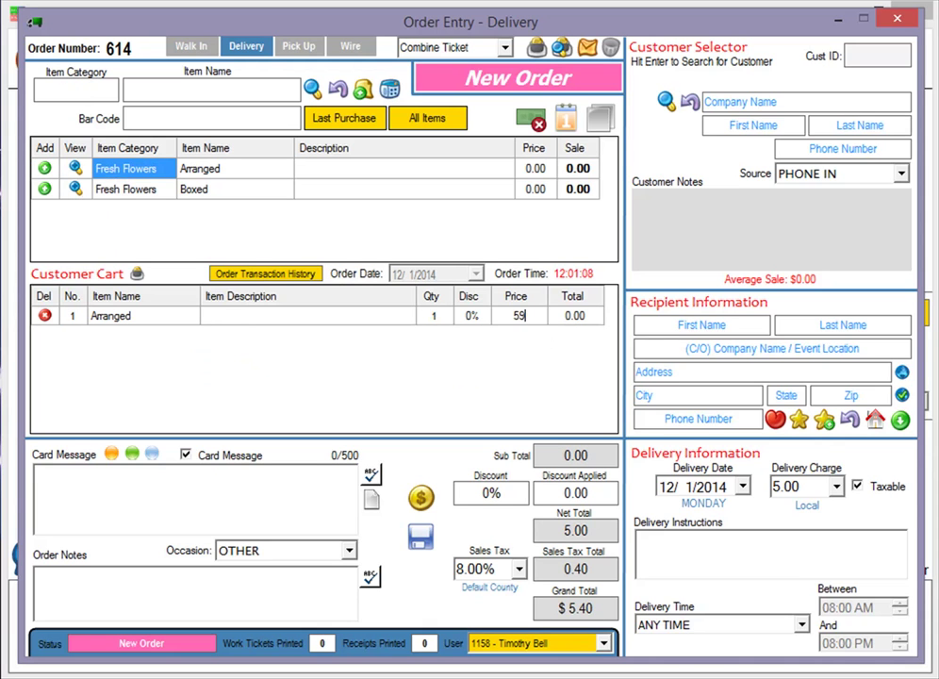
key(Return)
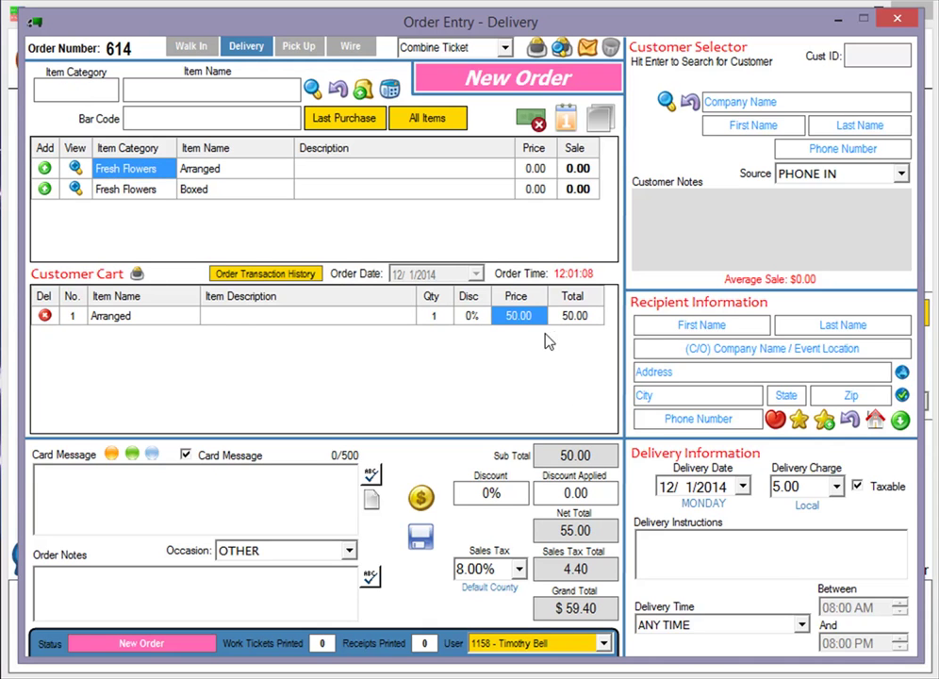
- Look up the customer by first name for the order and fill in the recipient from the first entry in their recipient favorites
click(749, 125)
text(tim)
key(Return)
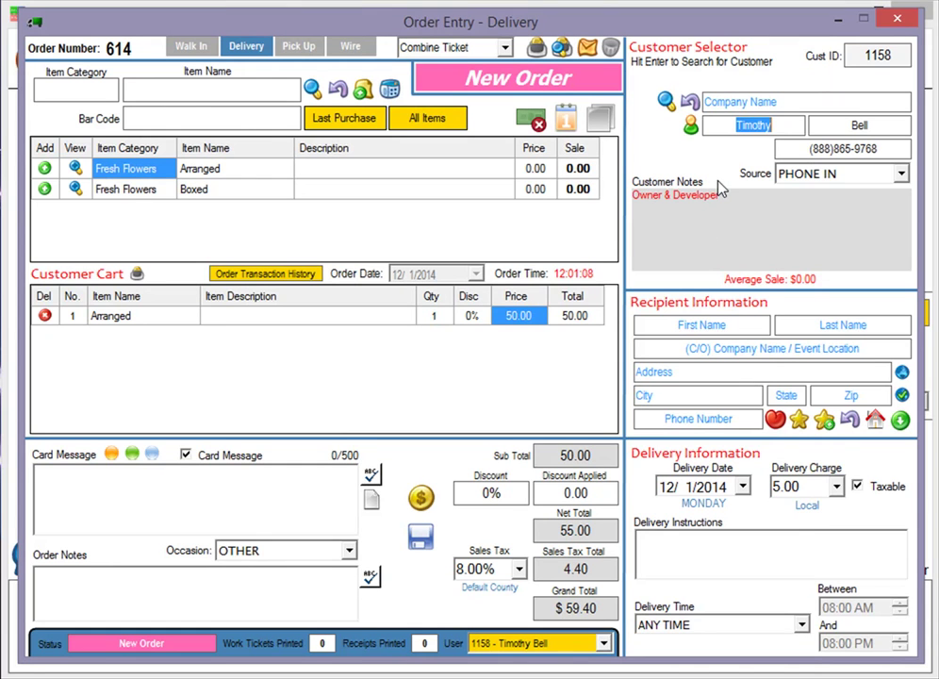
click(798, 419)
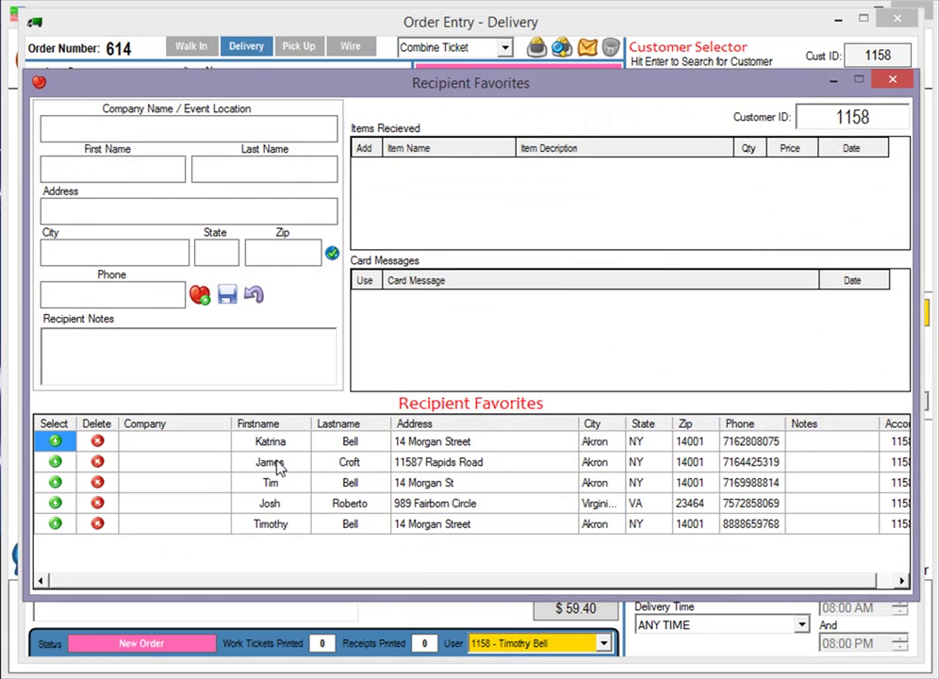
click(54, 440)
- Enter "test" as both the delivery instructions and the card message
click(715, 555)
text(test)
click(120, 478)
text(test)
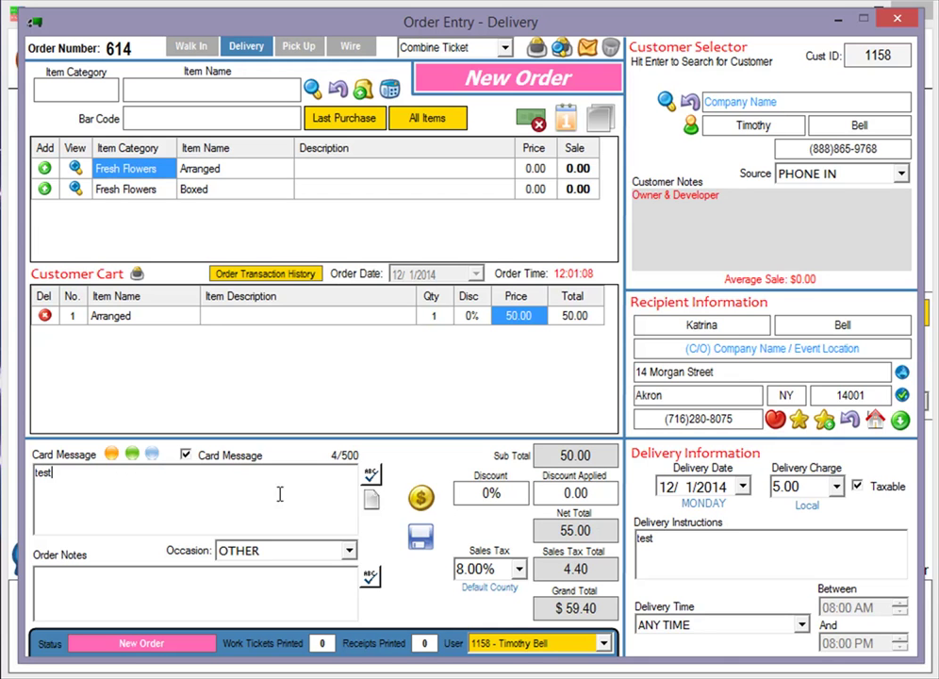
- Save the order and accept full payment on the customer's house account, with No Receipt and No Combined Ticket enabled
click(421, 535)
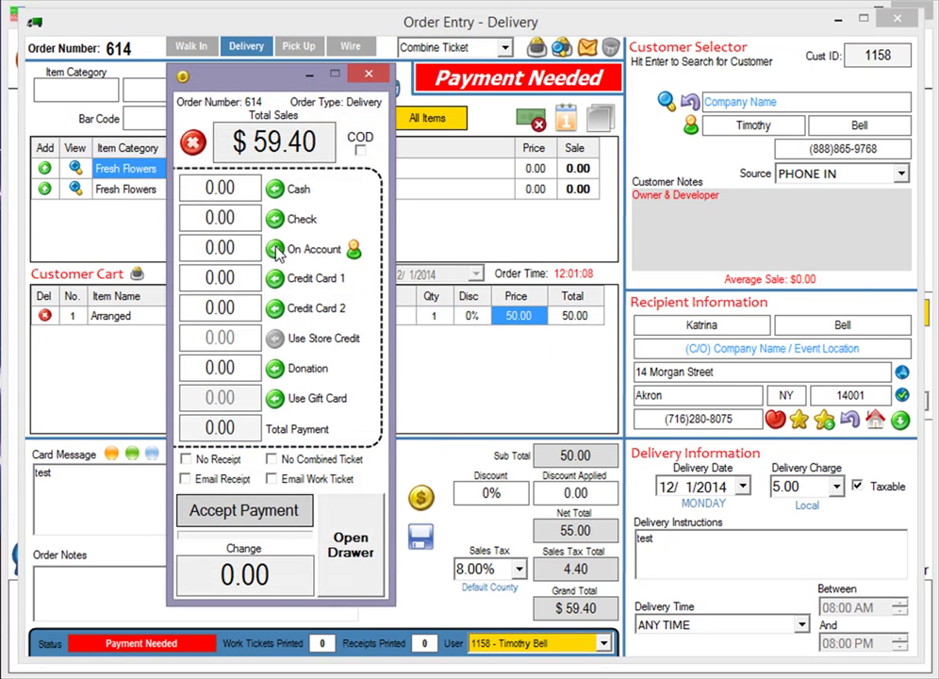
click(275, 249)
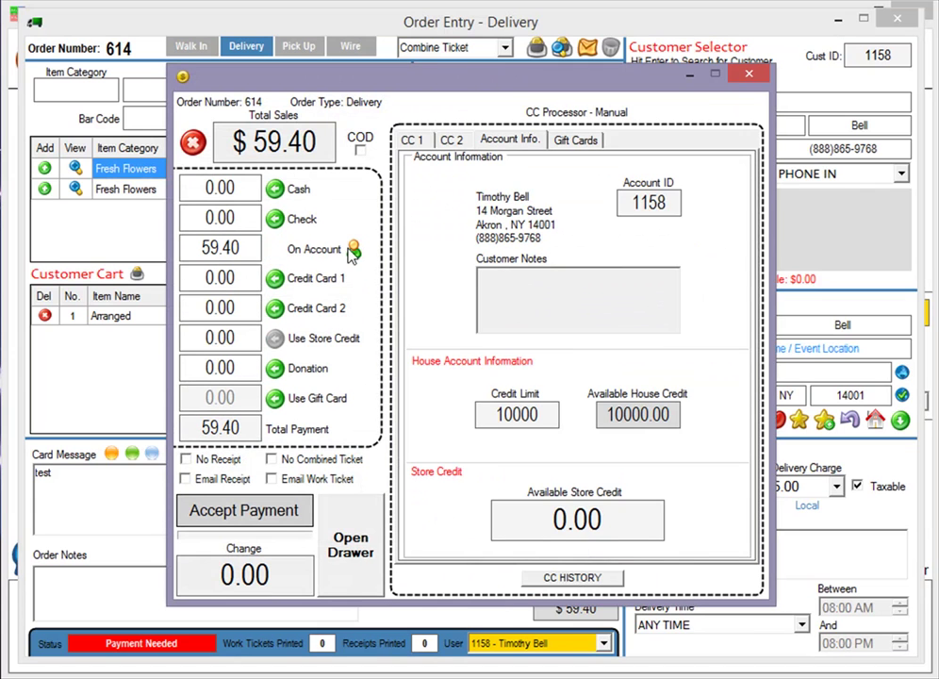
click(213, 460)
click(311, 462)
click(301, 514)
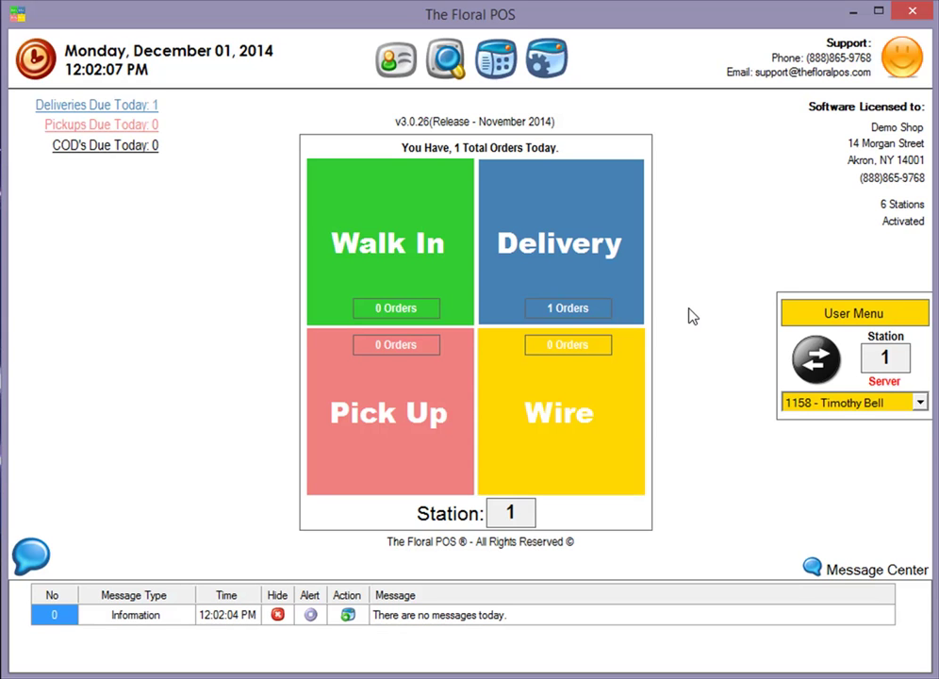
- Open the ordering customer's record in Customer Administrator and add their owed invoice to the payment bucket in Invoice Payment
click(392, 61)
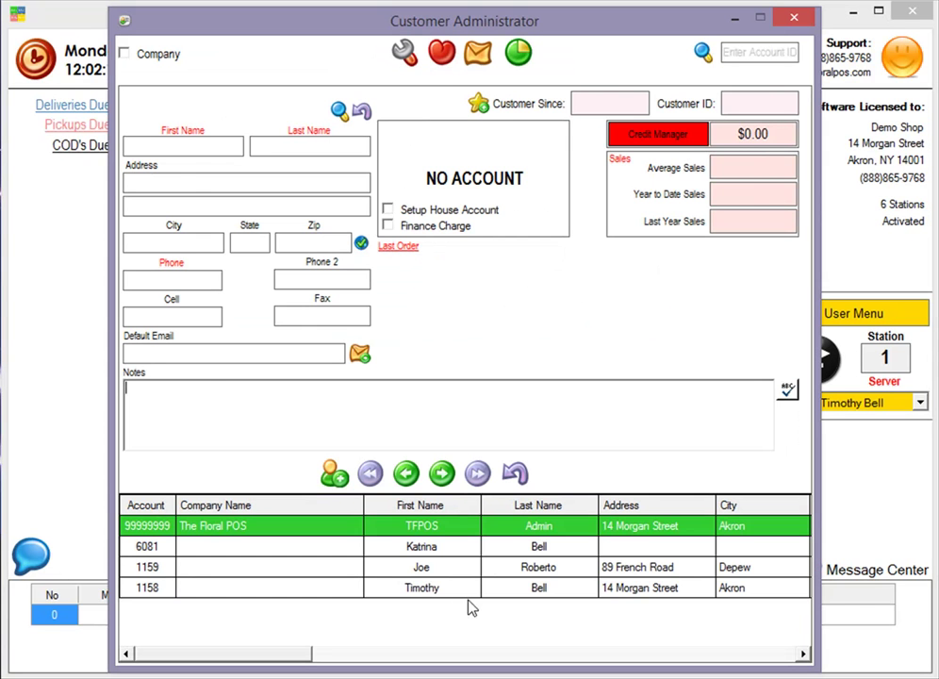
click(440, 588)
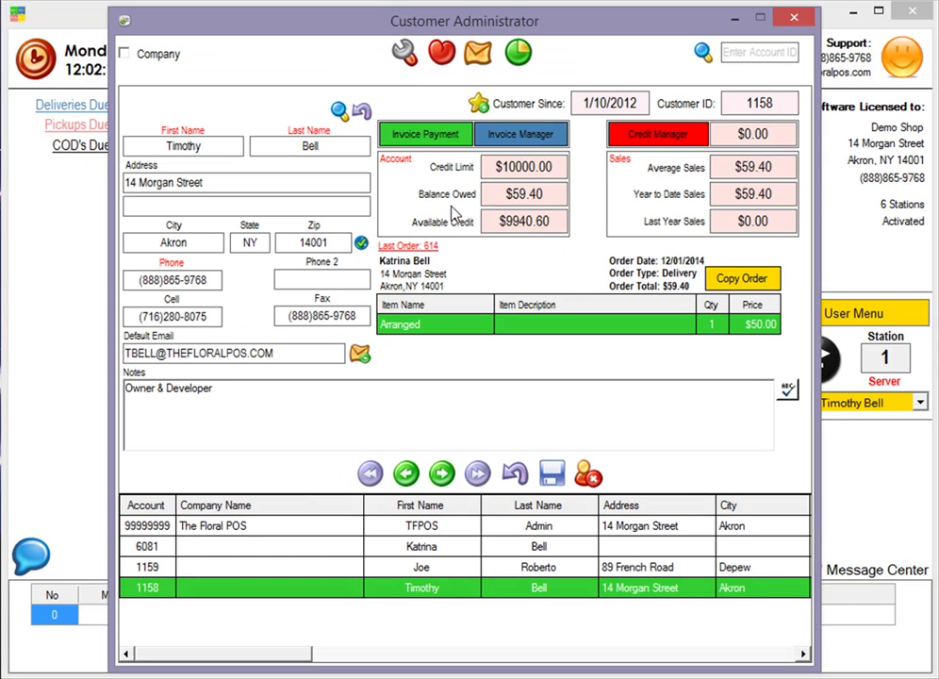
click(414, 141)
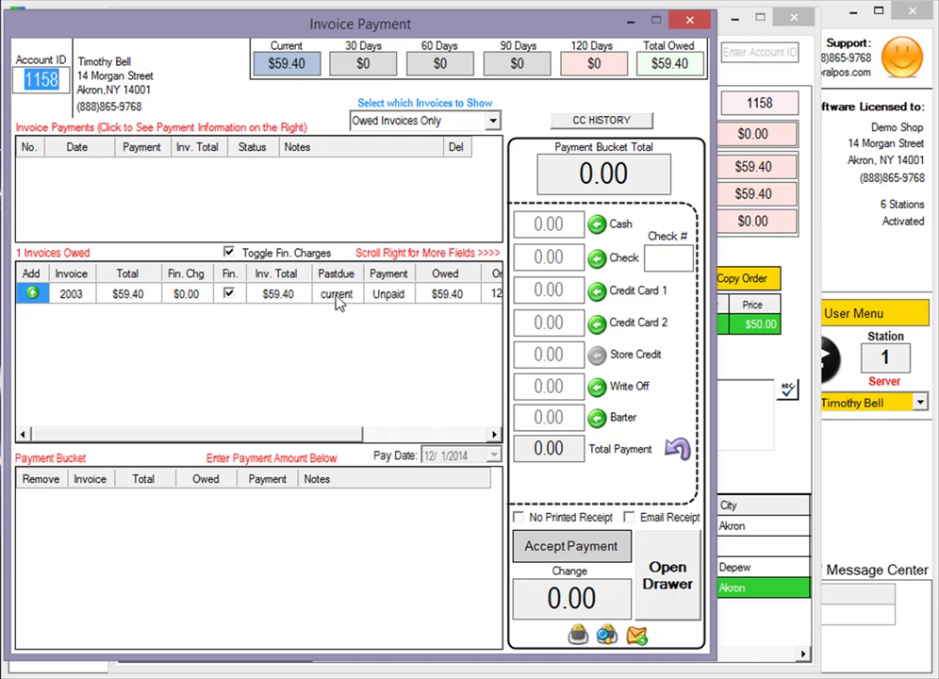
click(31, 294)
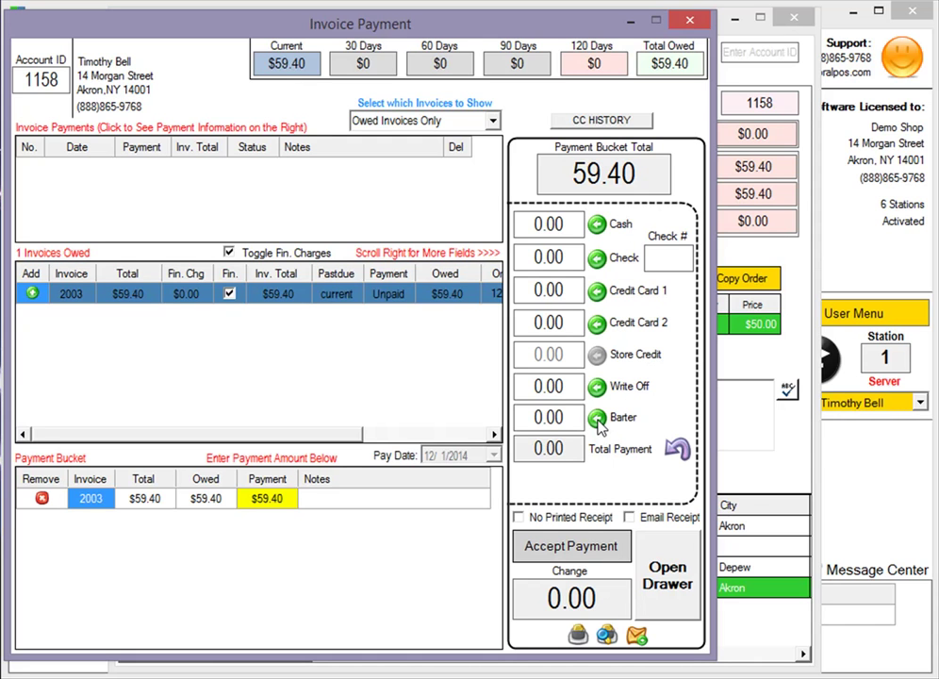
- Apply the full $59.40 as a Barter payment and enter HAIR CUT as the barter reason
click(597, 418)
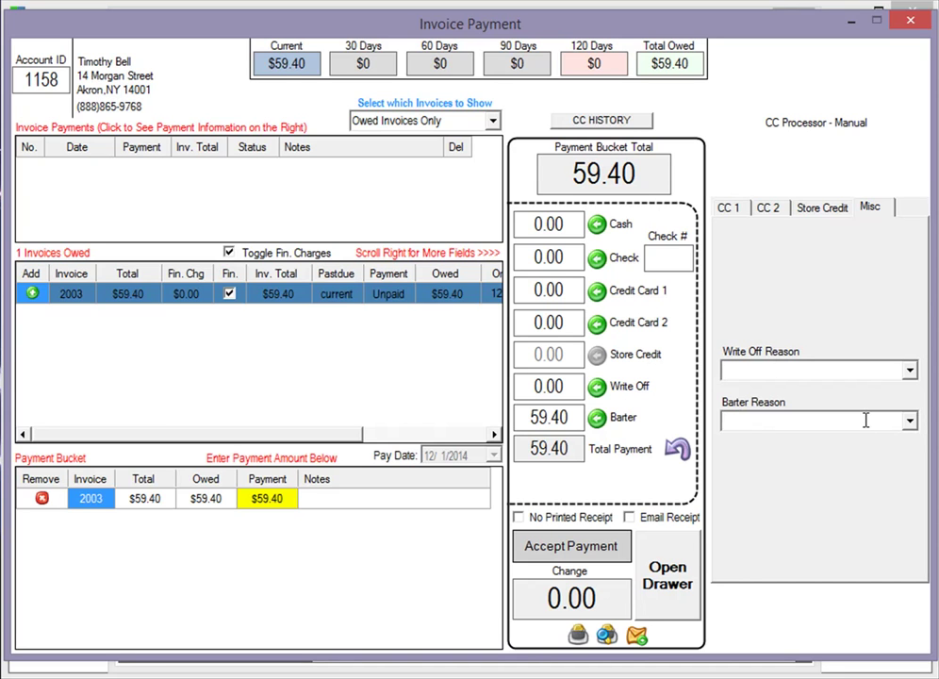
click(912, 426)
click(910, 420)
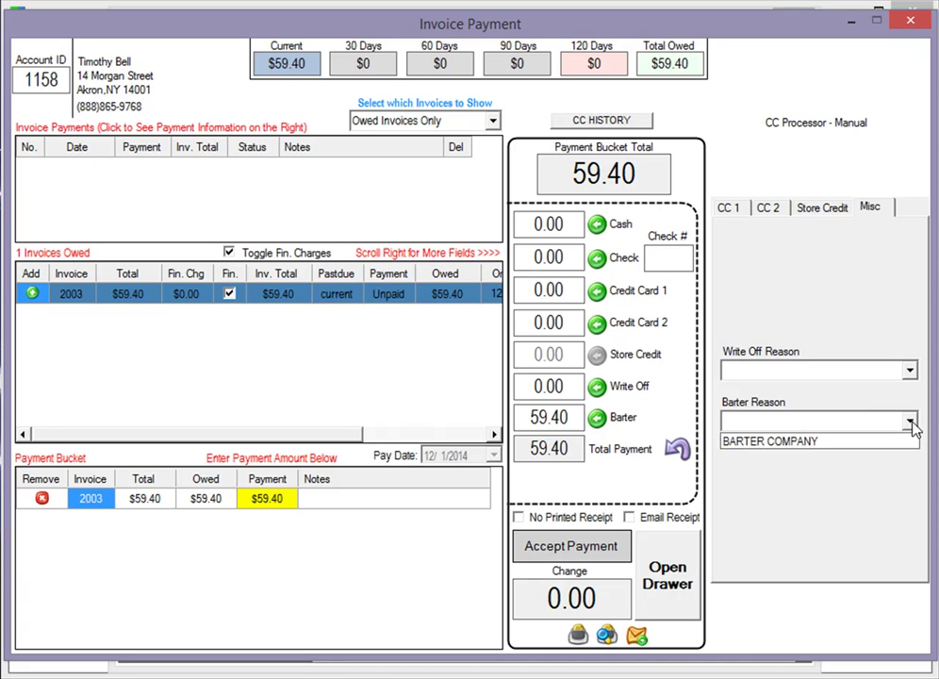
click(785, 422)
text(HAIR CUT)
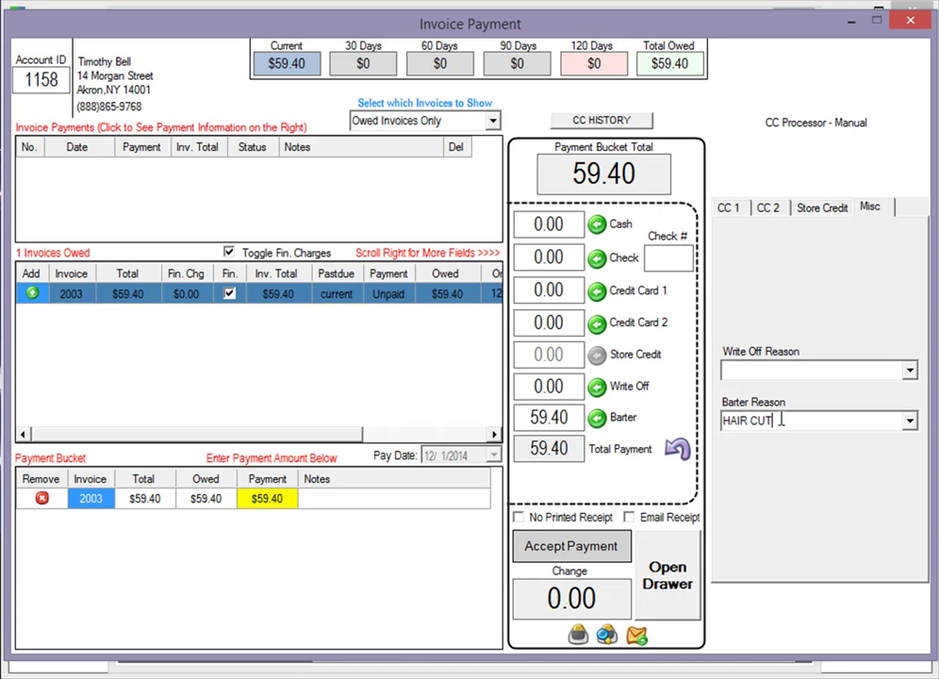
key(Return)
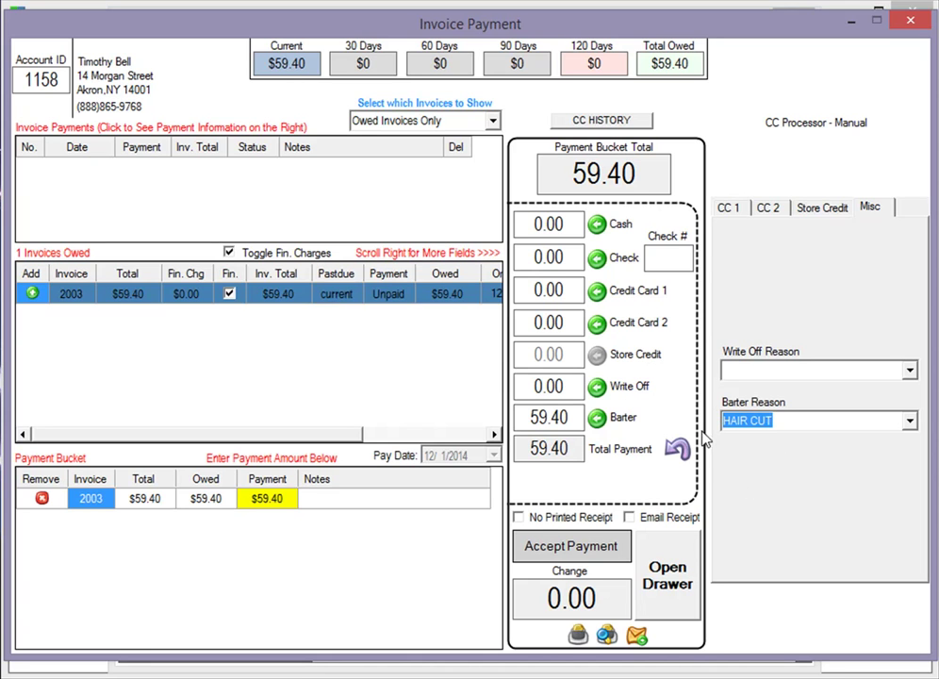
- Accept the barter payment with No Printed Receipt enabled, and return to the main screen
click(561, 518)
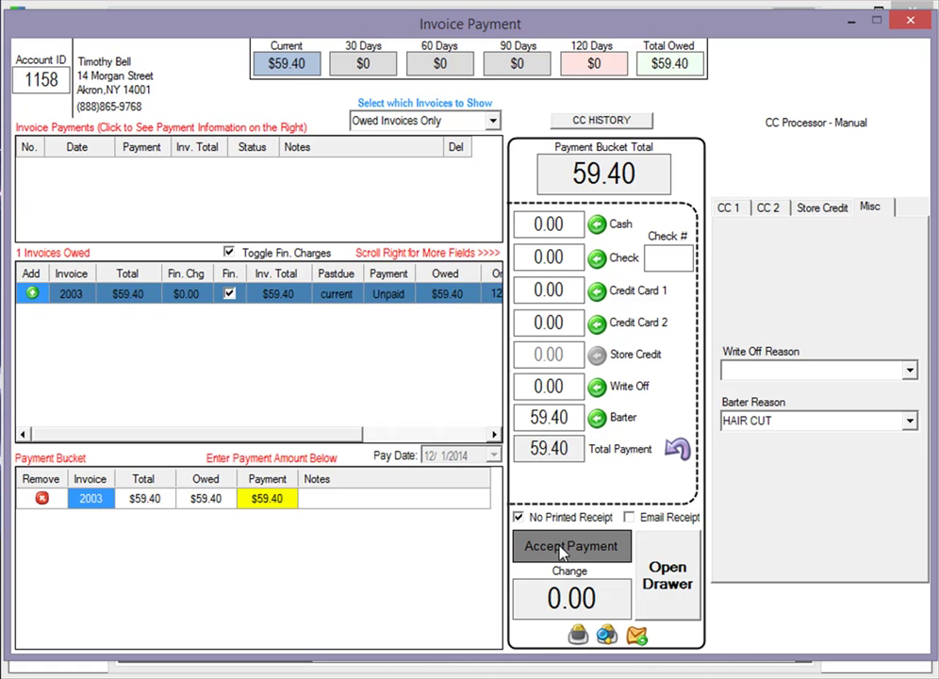
click(565, 546)
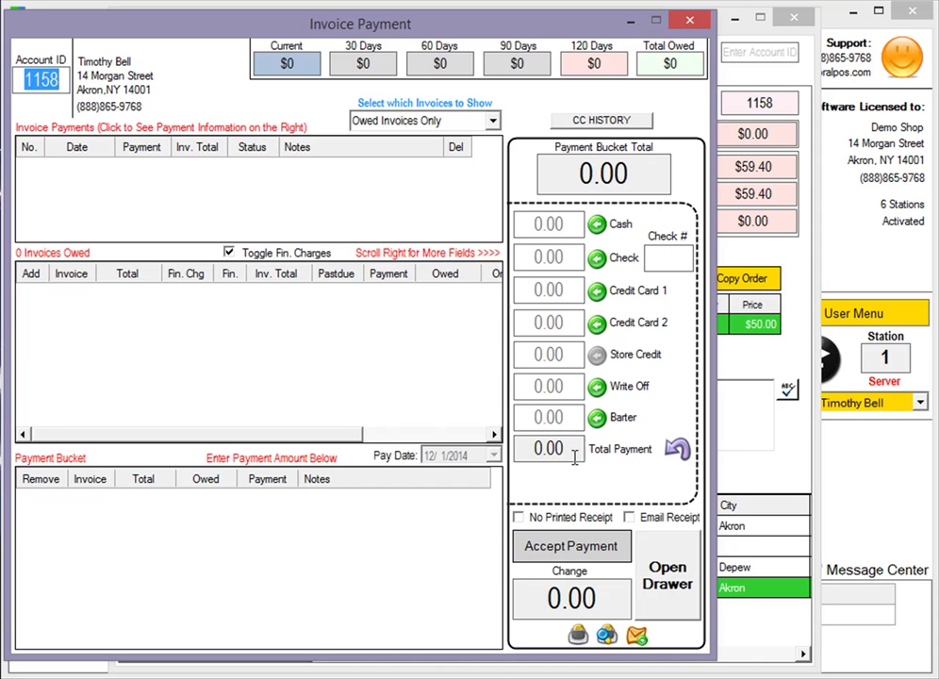
click(689, 20)
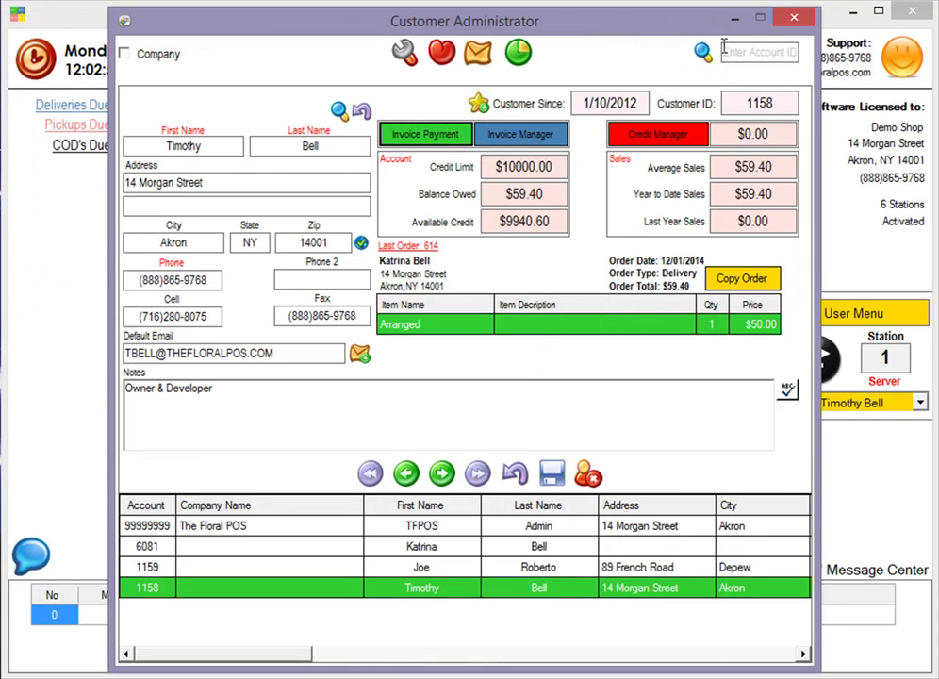
click(791, 16)
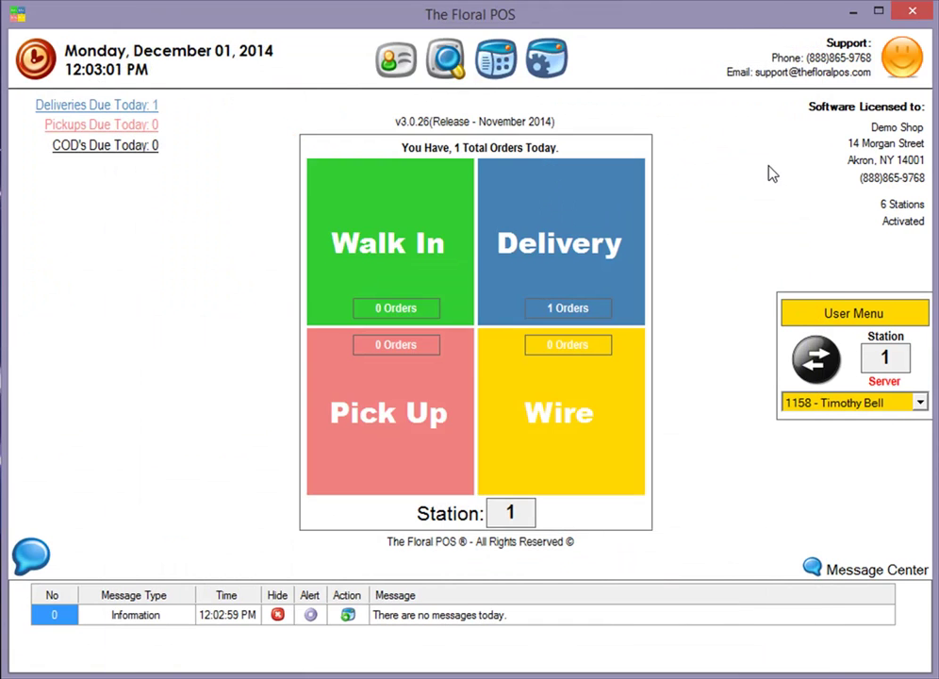
- Add HAIR CUT as a barter reason in the system's Write Off / Barter configuration, and return to the main screen
click(554, 61)
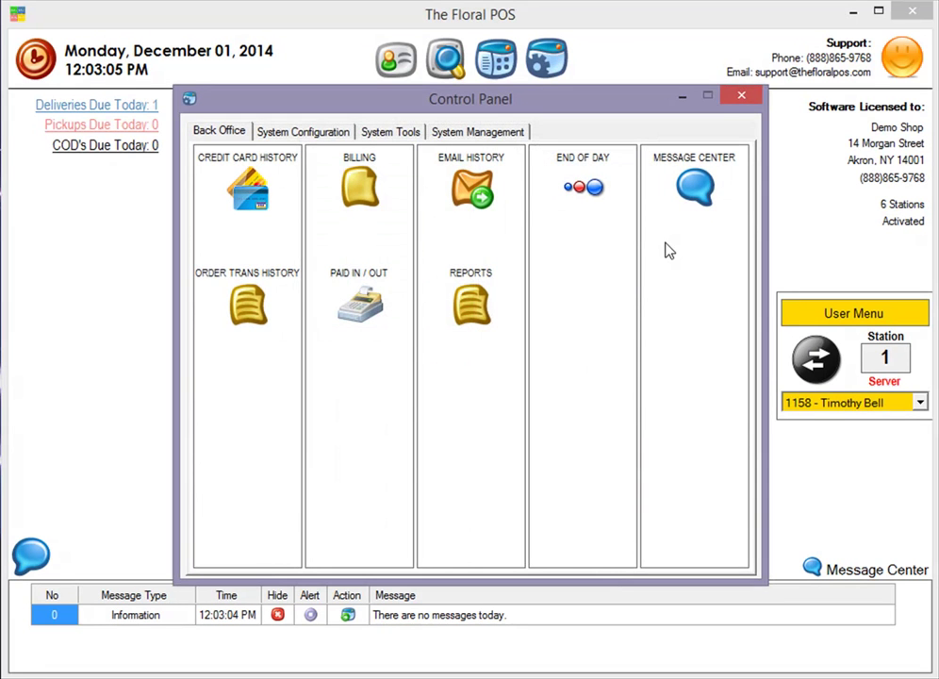
click(341, 133)
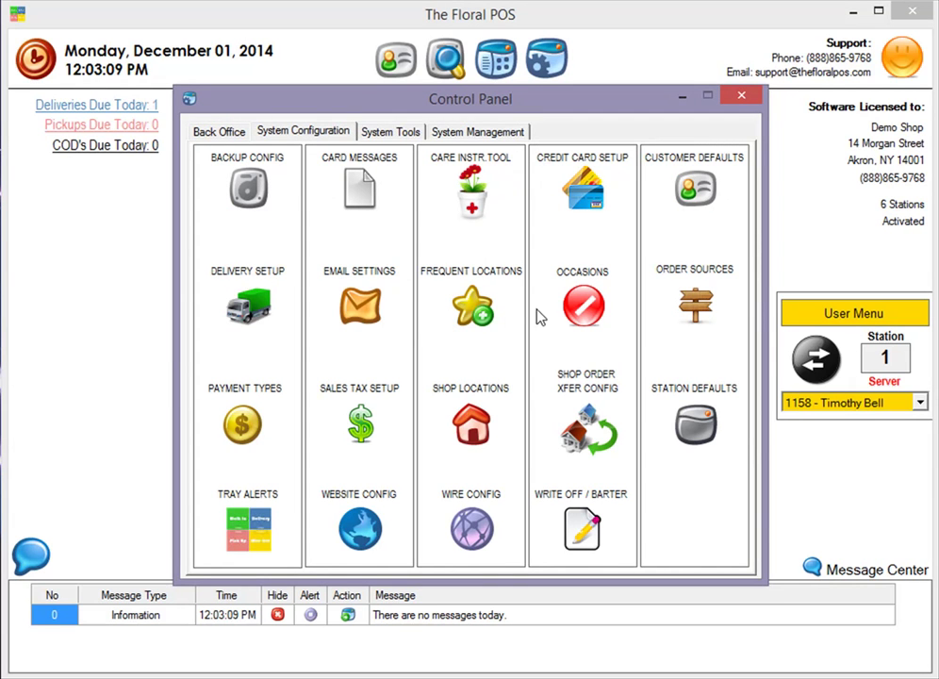
click(594, 514)
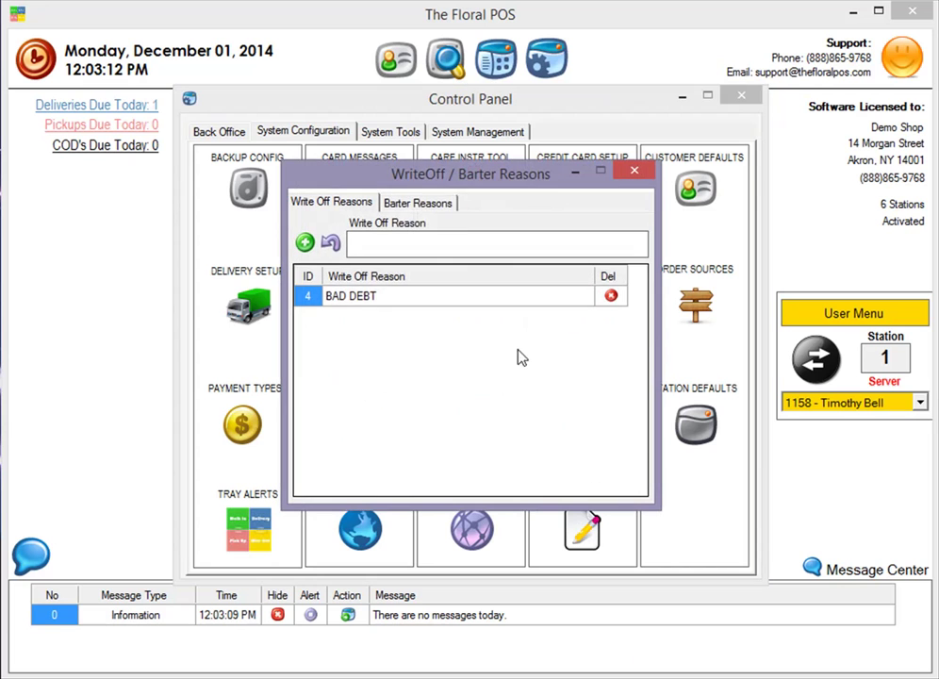
click(415, 203)
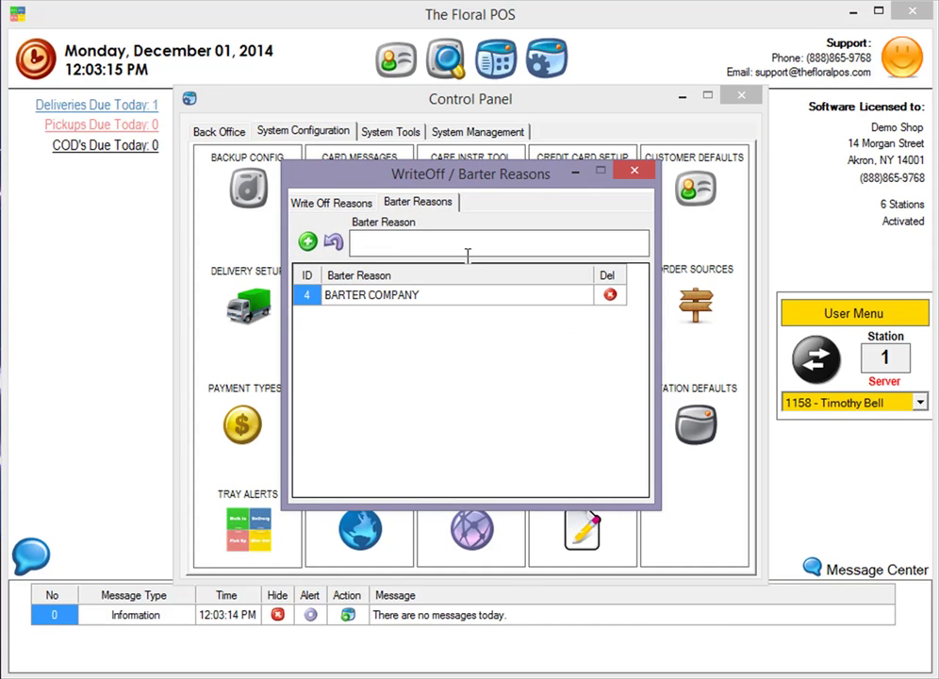
text(HAIR CUT)
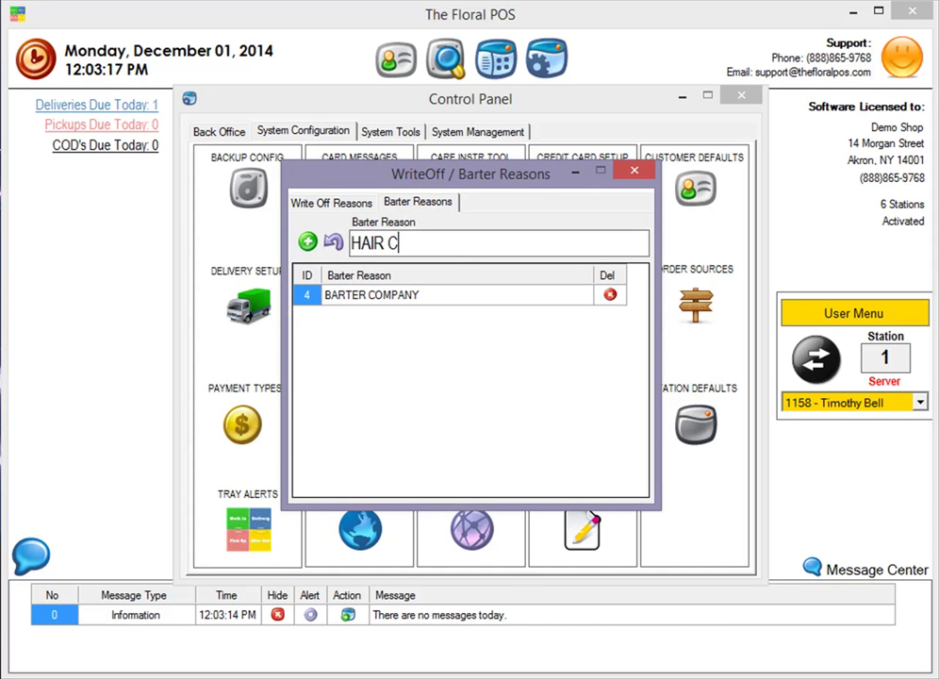
click(308, 242)
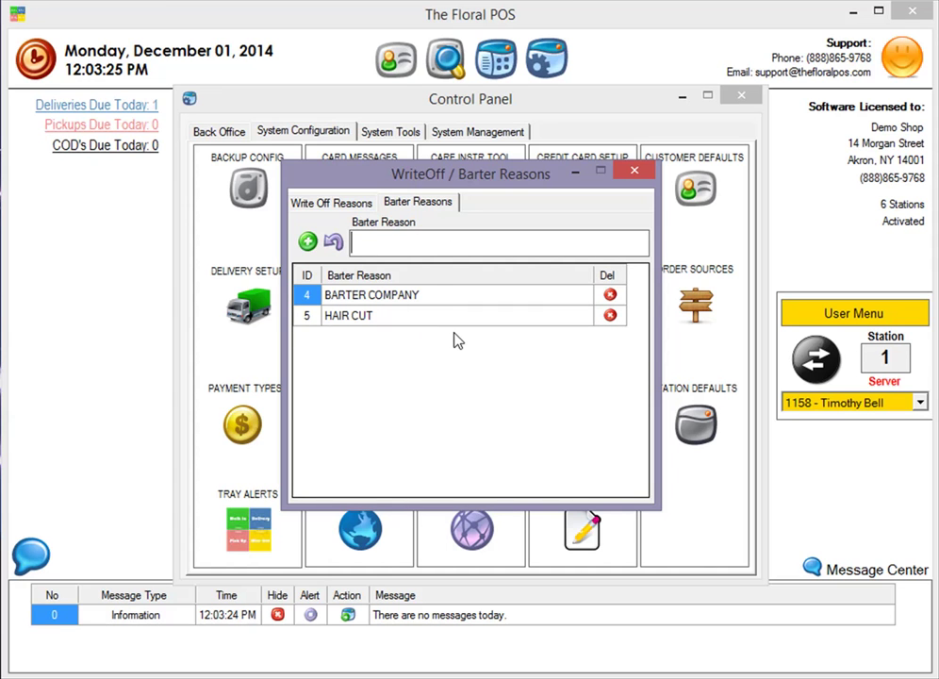
click(647, 180)
click(735, 95)
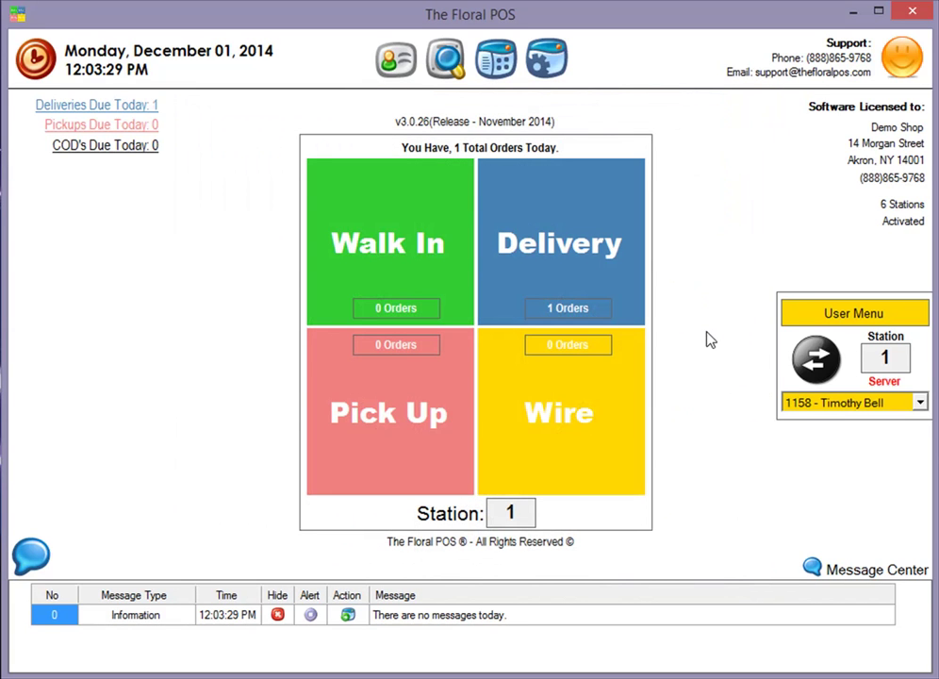